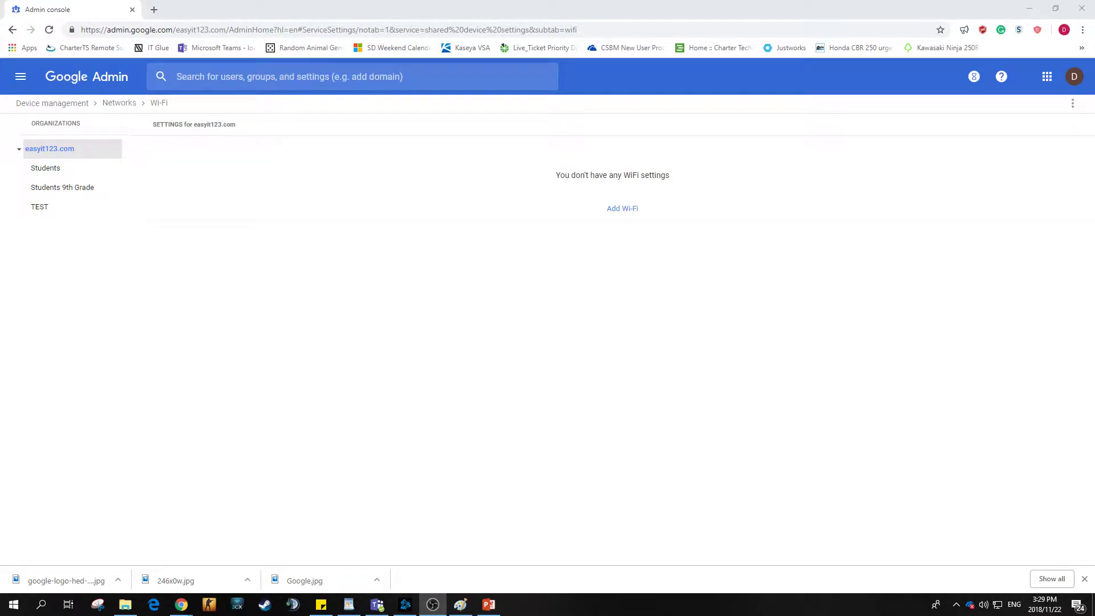
Step: Leave the empty Wi-Fi settings page and return to the Admin console home page
left_click(21, 77)
mouse_move(73, 176)
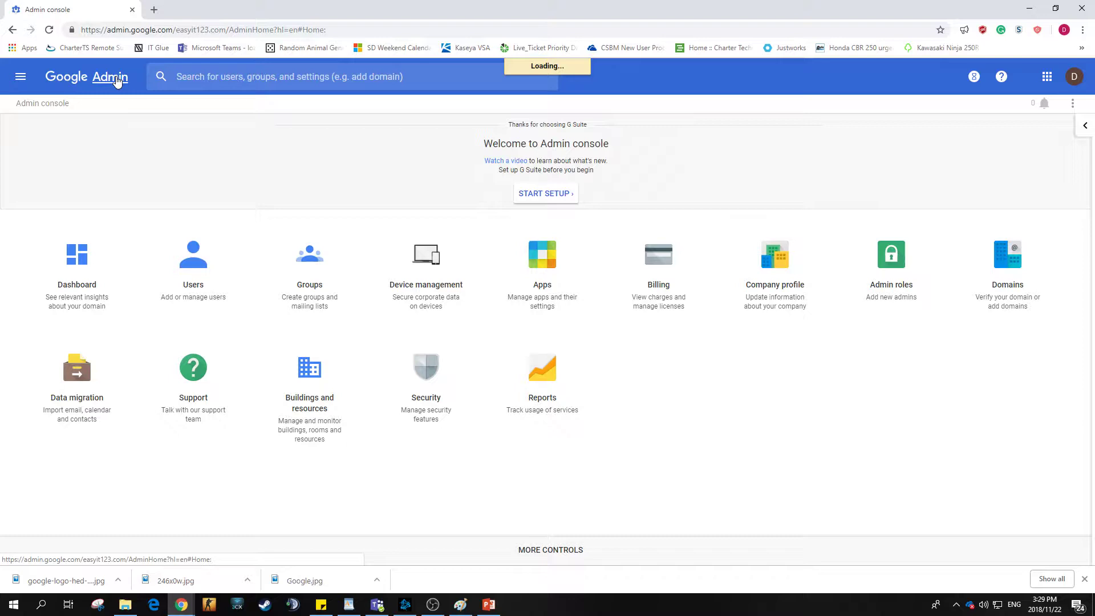
Step: Navigate through Devices > Networks to the Wi-Fi settings page for easyit123.com
left_click(21, 76)
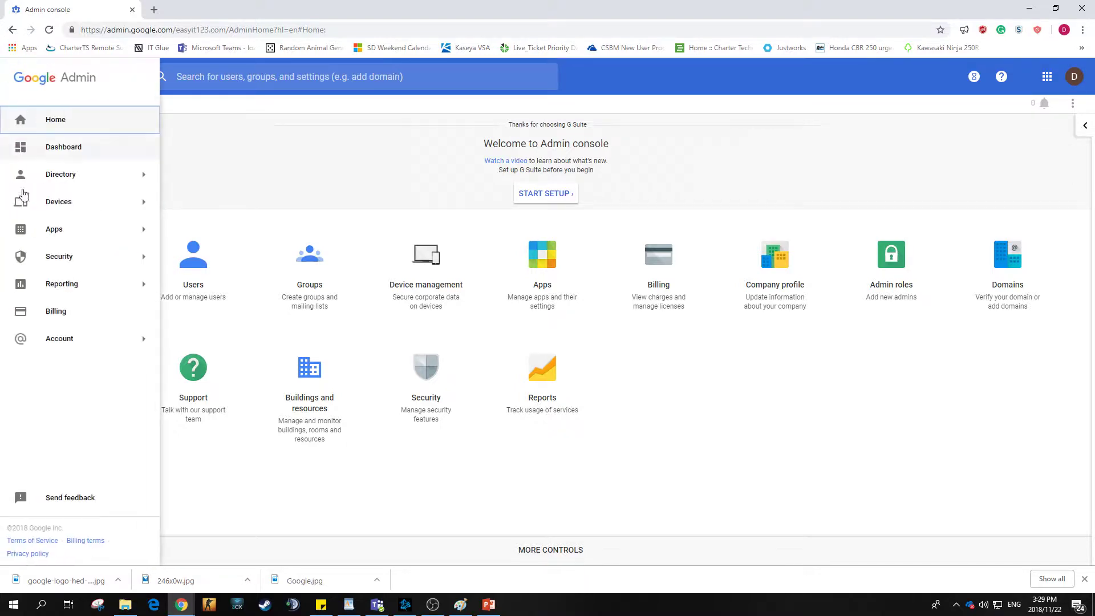
mouse_move(24, 285)
mouse_move(58, 211)
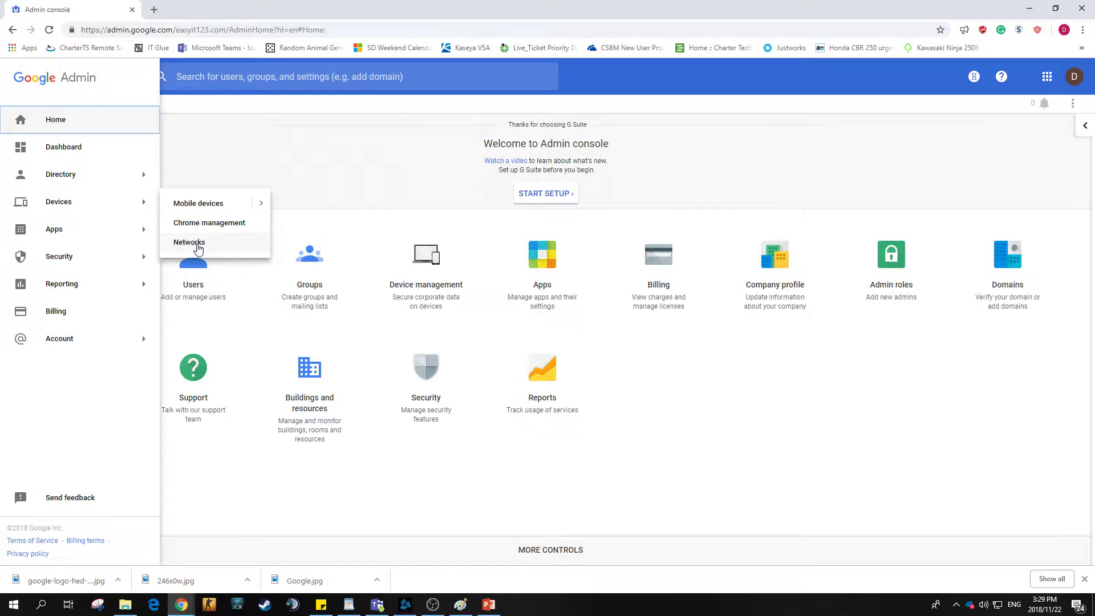
left_click(197, 246)
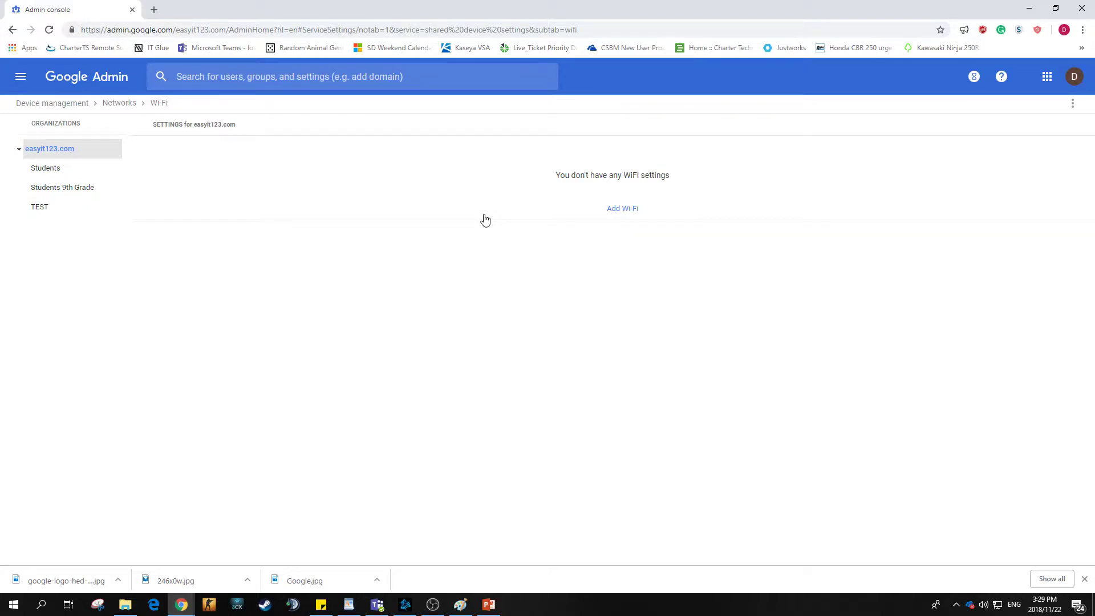
Step: For the Students unit, add a Wi-Fi network named 'Student WIFI' with SSID 'Students' and auto-connect enabled
left_click(47, 169)
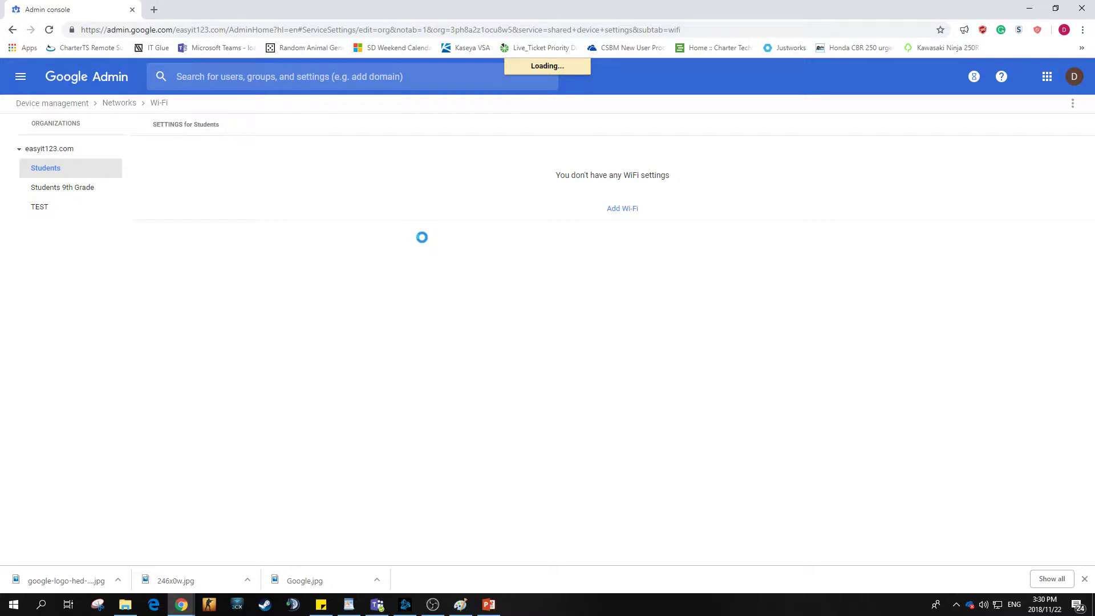
left_click(624, 209)
left_click(202, 214)
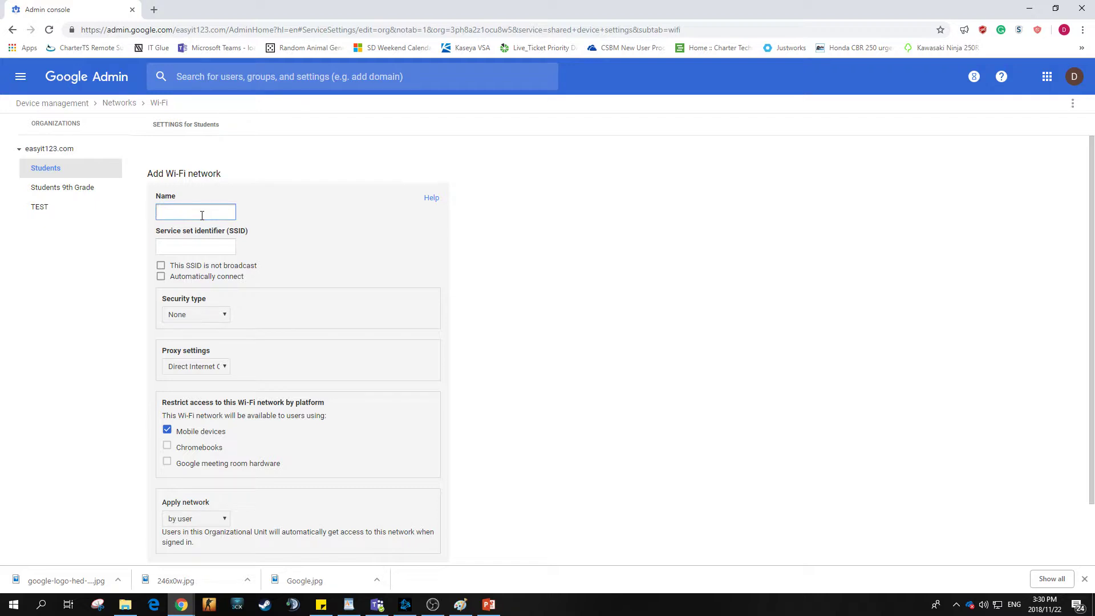
type("Student WIFI")
key("Tab")
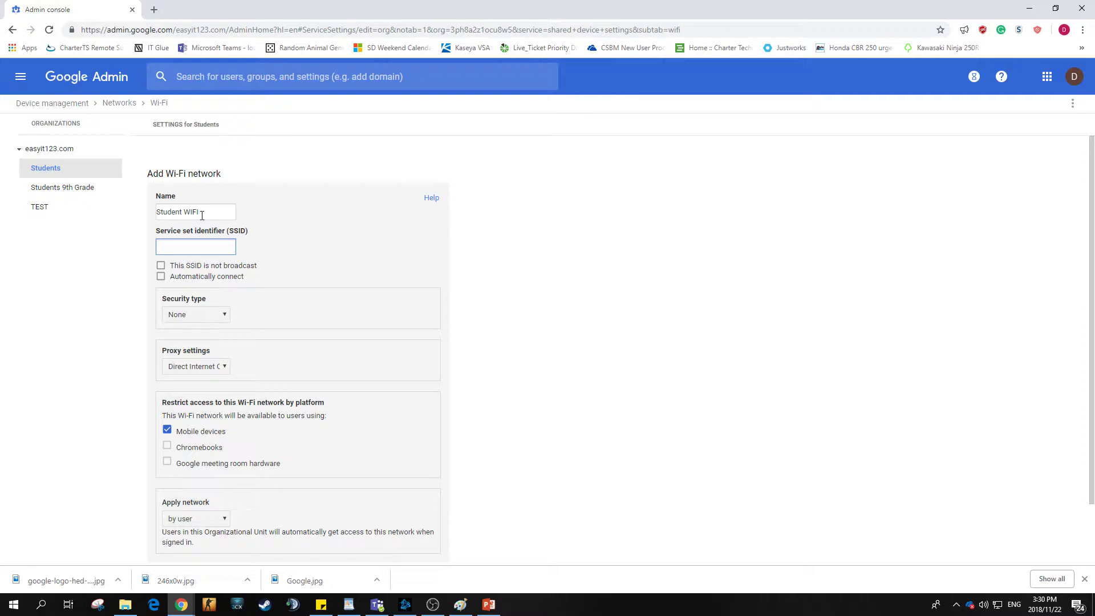
type("Students")
left_click(160, 276)
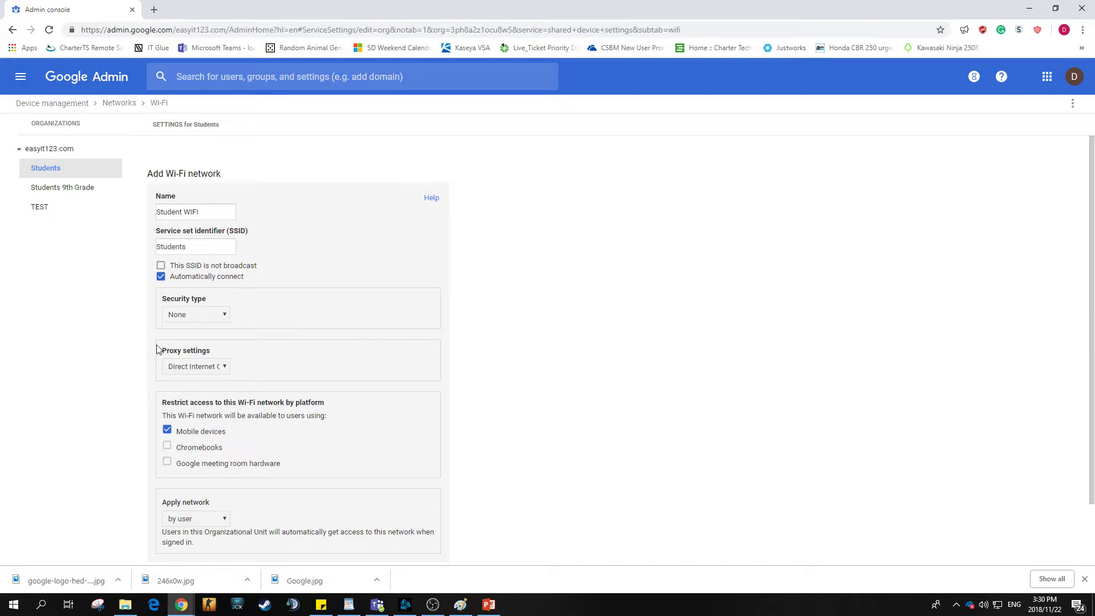
Step: Set the network's security type to WPA/WPA2 and enter the Wi-Fi passphrase
left_click(205, 315)
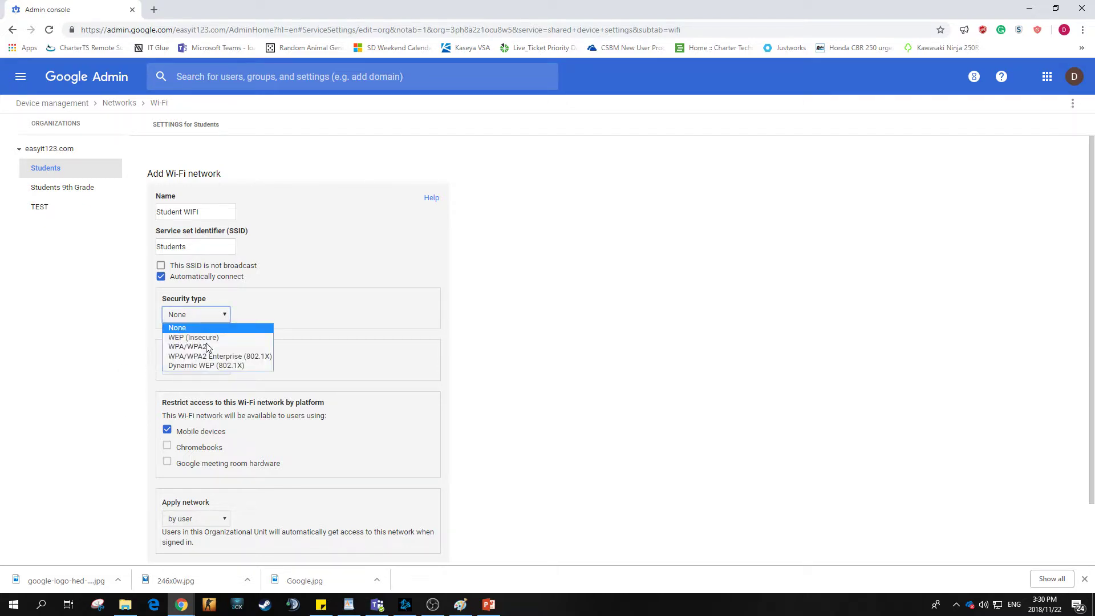
left_click(211, 347)
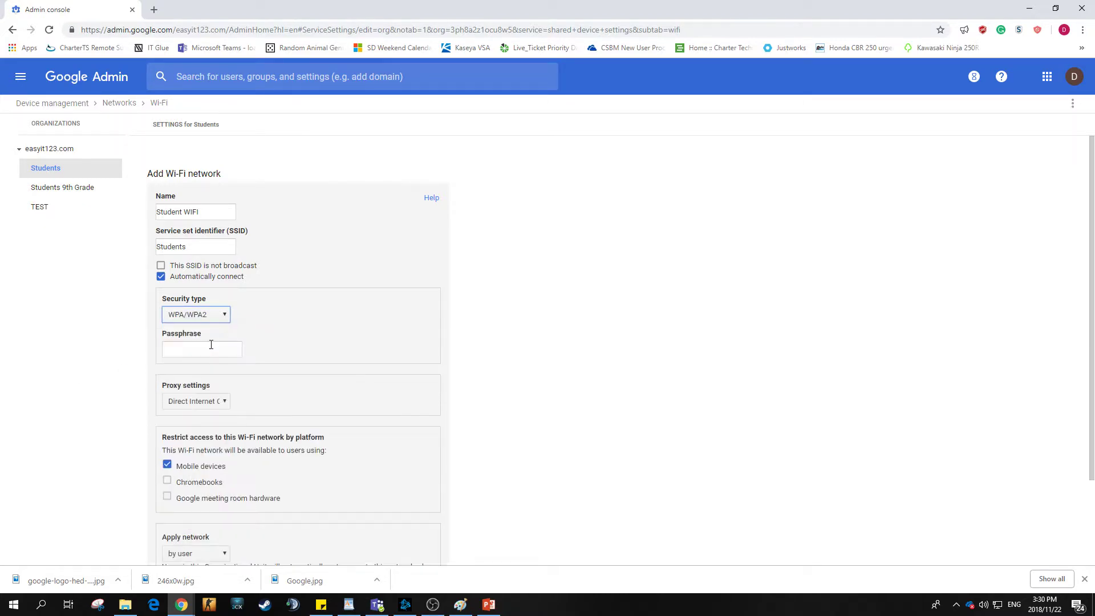
left_click(217, 350)
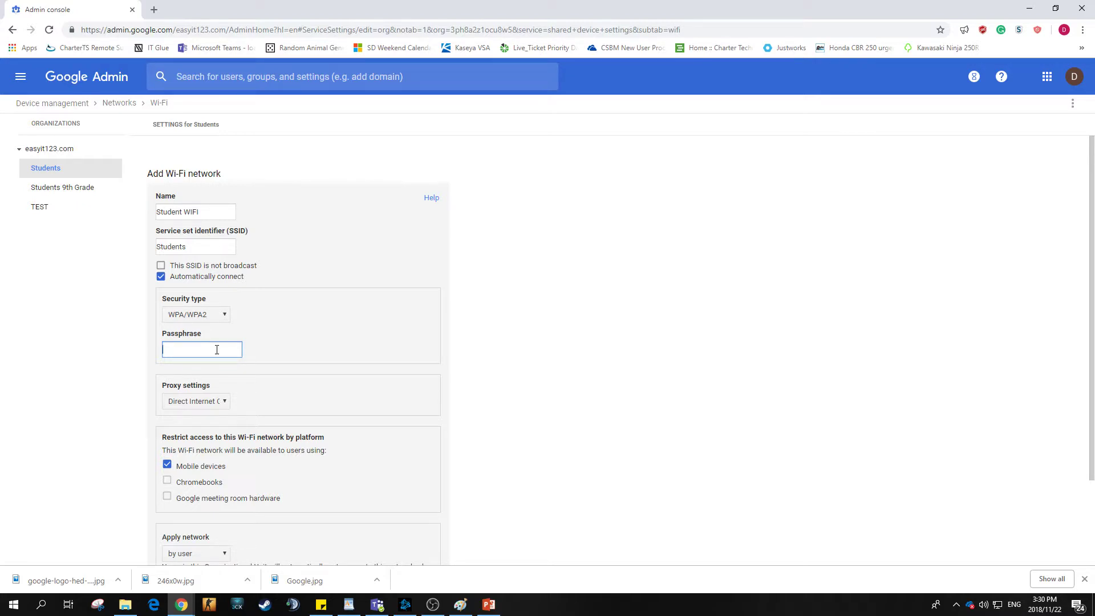
type("123456789")
key("ctrl+a")
left_click(348, 379)
scroll(142, 472, "down", 1)
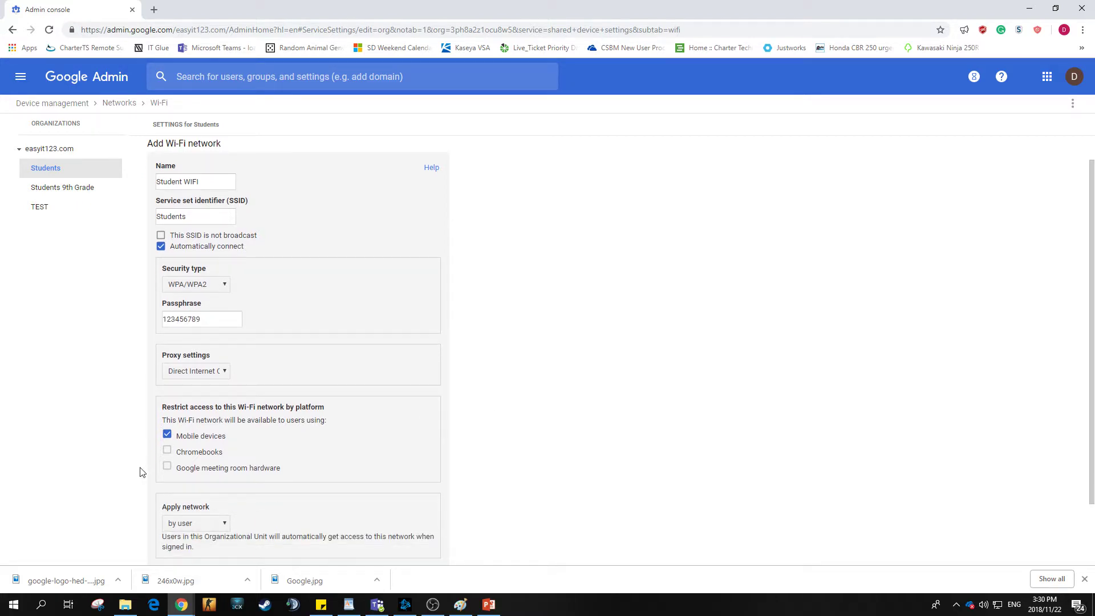
scroll(142, 472, "down", 2)
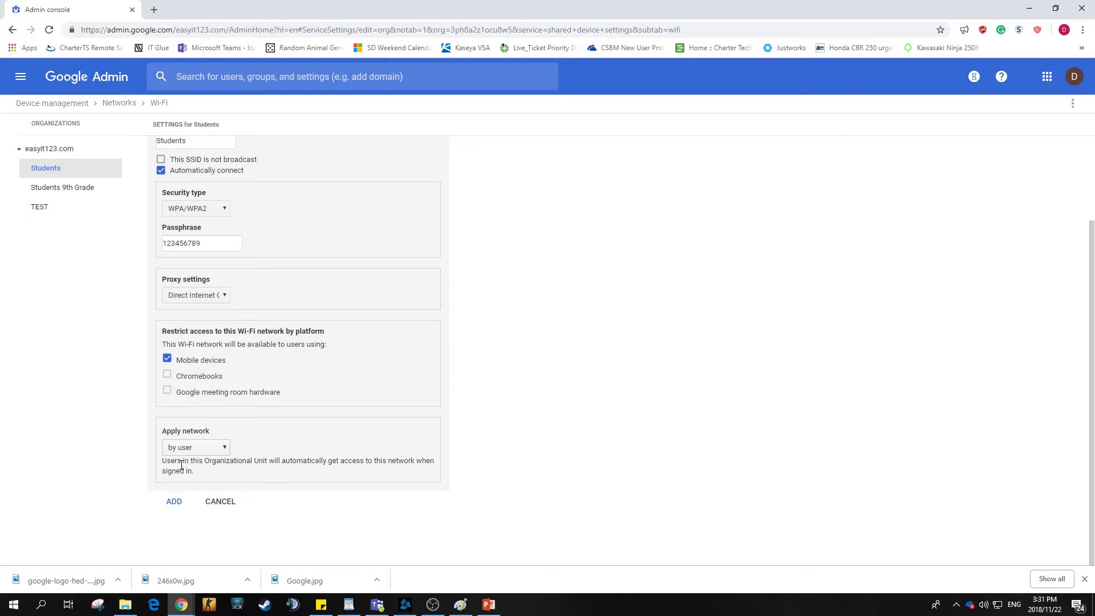
Step: Keep Apply network set to 'by user' after briefly trying the 'by device' option
left_click(202, 448)
left_click(195, 472)
left_click(192, 448)
left_click(201, 459)
left_click_drag(230, 461, 315, 464)
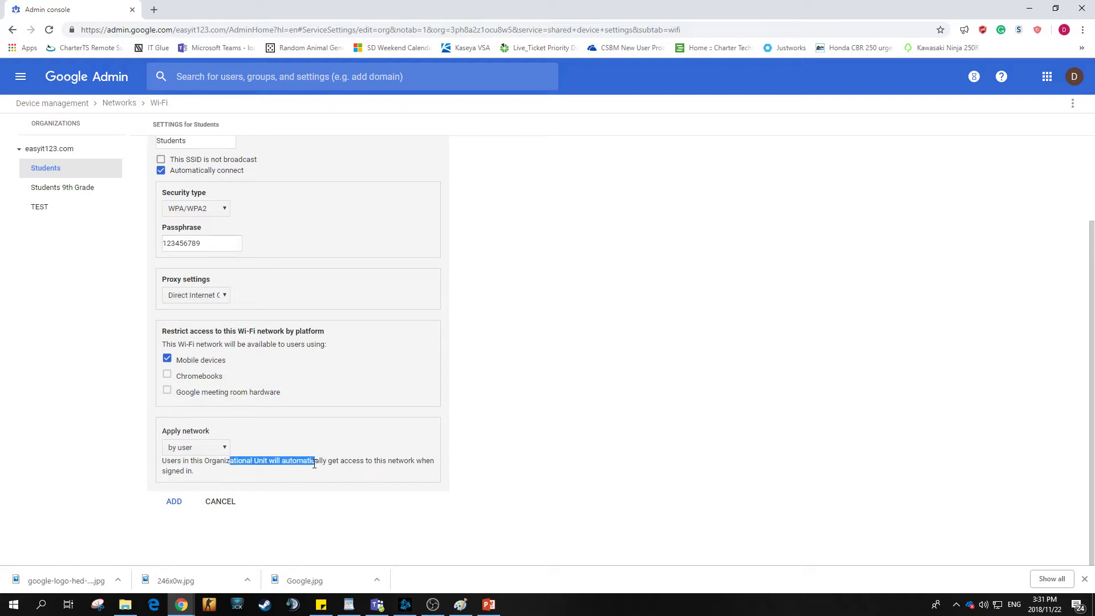
left_click(353, 496)
left_click(219, 449)
left_click(217, 466)
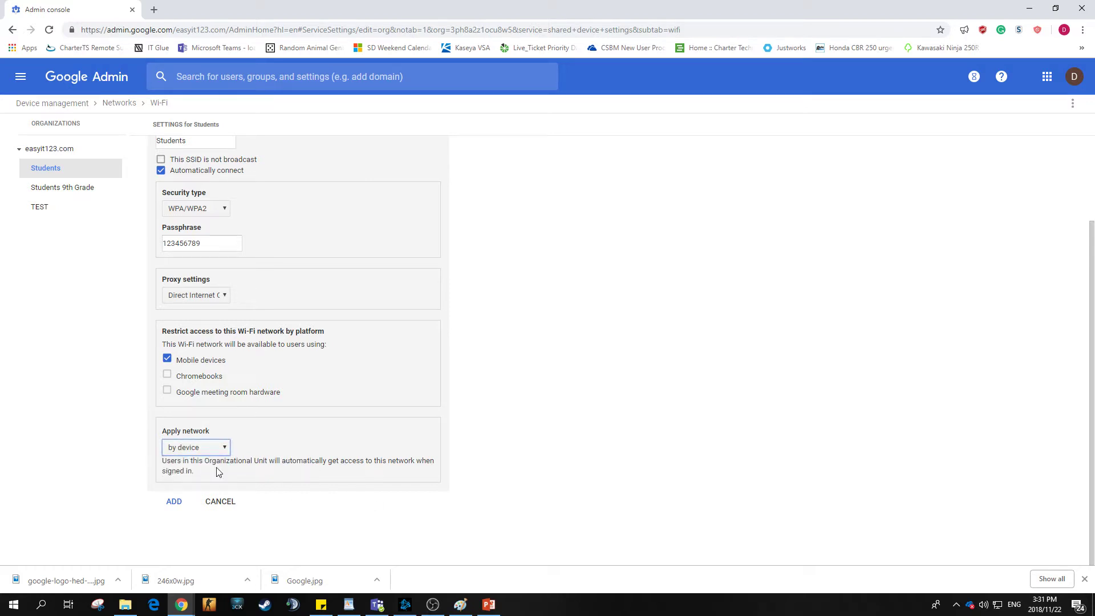
left_click(216, 450)
left_click(210, 461)
scroll(240, 465, "up", 2)
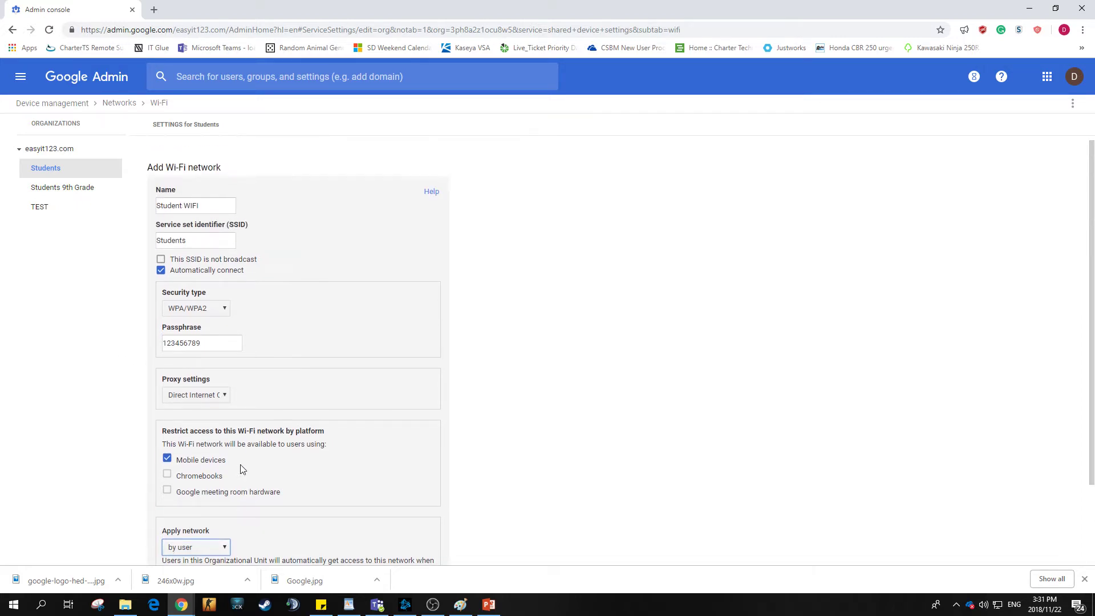
scroll(274, 482, "down", 2)
Step: Add Student WIFI to the Students network list and open a second blank Add Wi-Fi form
left_click(174, 502)
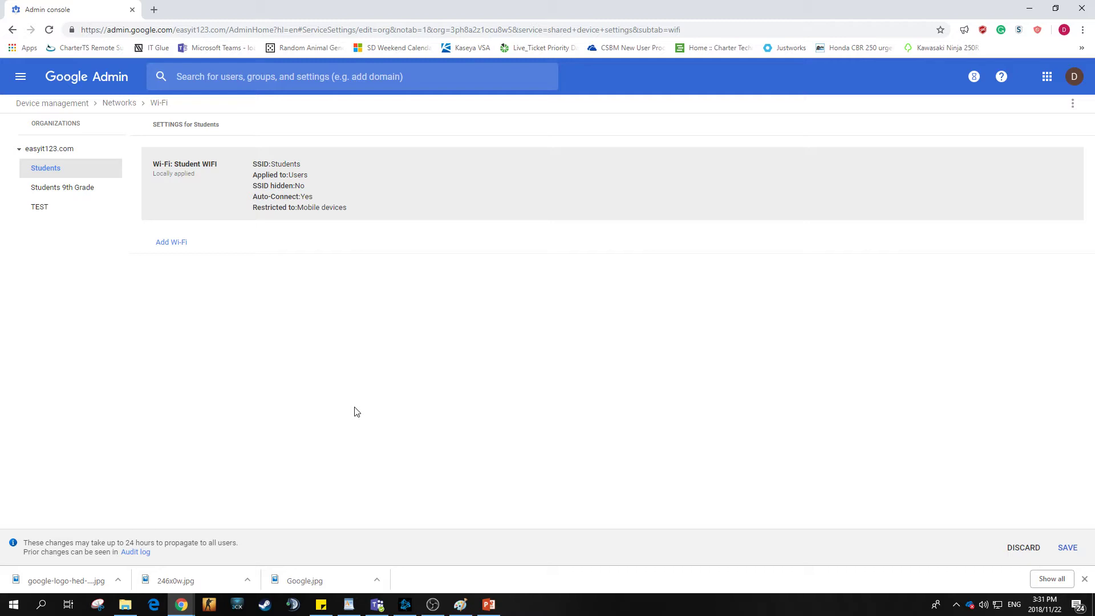
left_click_drag(261, 171, 314, 198)
left_click(400, 251)
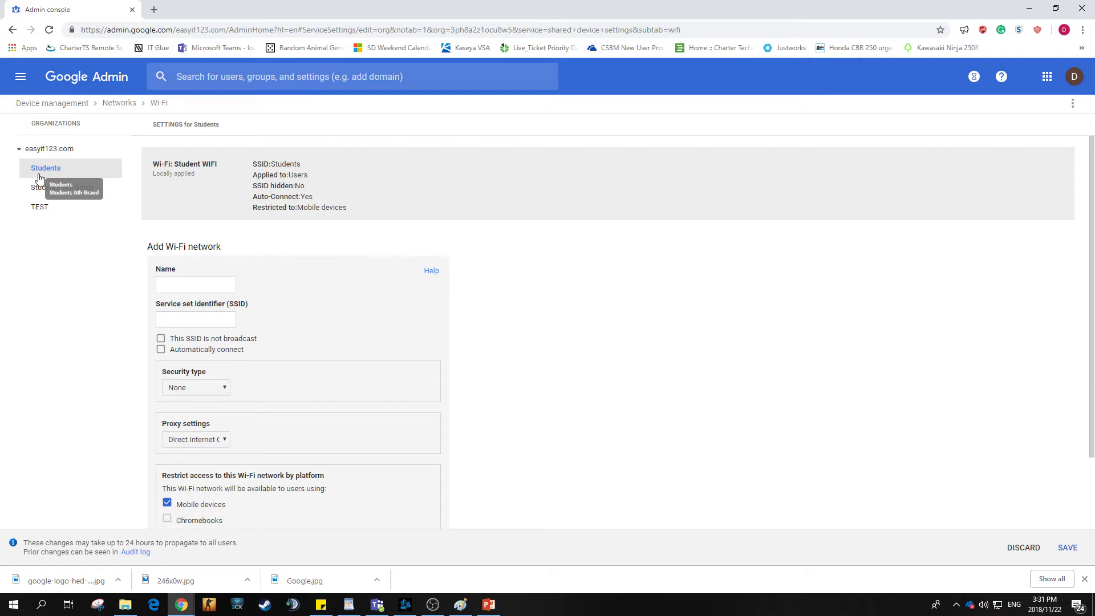
left_click_drag(253, 163, 255, 186)
left_click(255, 192)
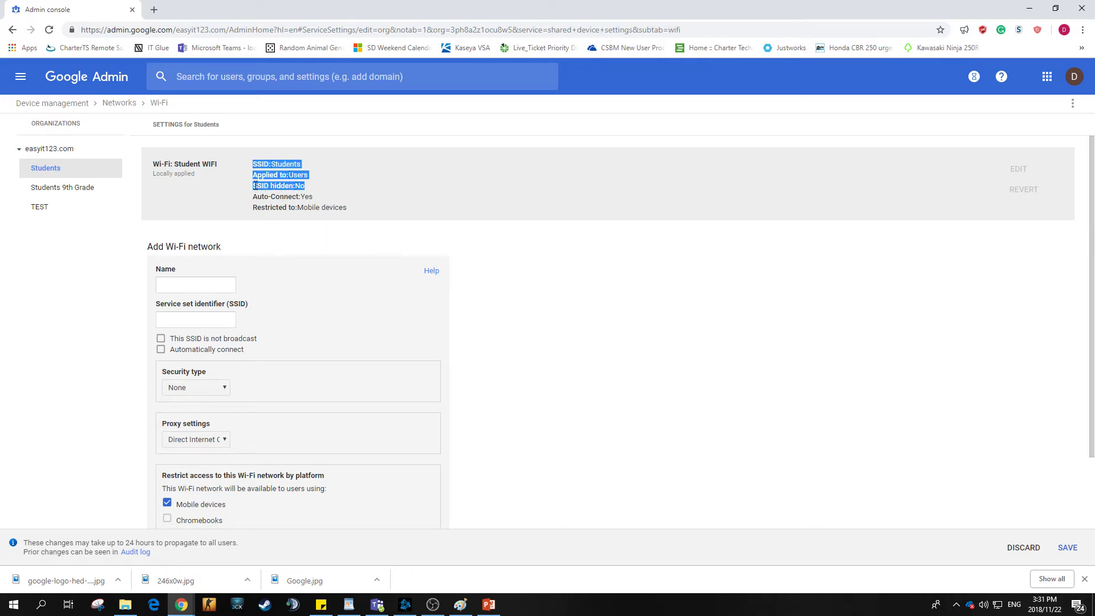